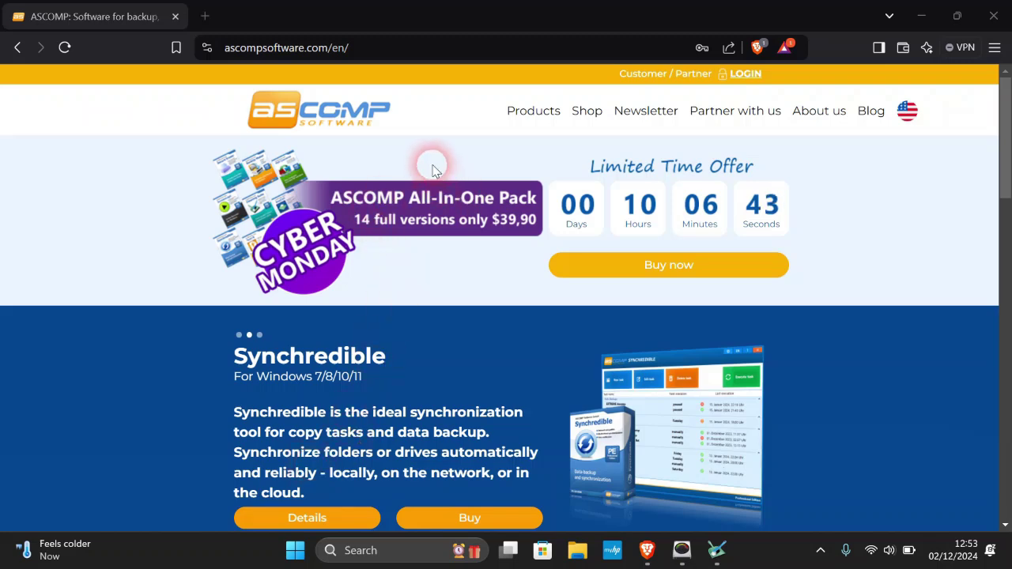
Look over the ASCOMP homepage and go to the product catalog via Products
{"action": "scroll", "coordinate": [455, 334], "scroll_direction": "down", "scroll_amount": 1}
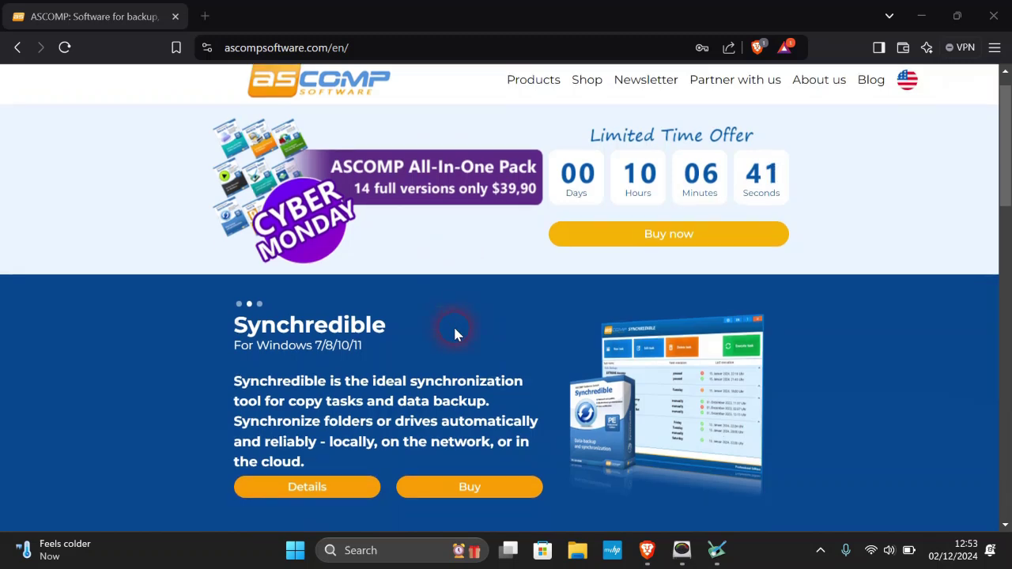
{"action": "scroll", "coordinate": [455, 334], "scroll_direction": "down", "scroll_amount": 1}
{"action": "scroll", "coordinate": [454, 335], "scroll_direction": "down", "scroll_amount": 1}
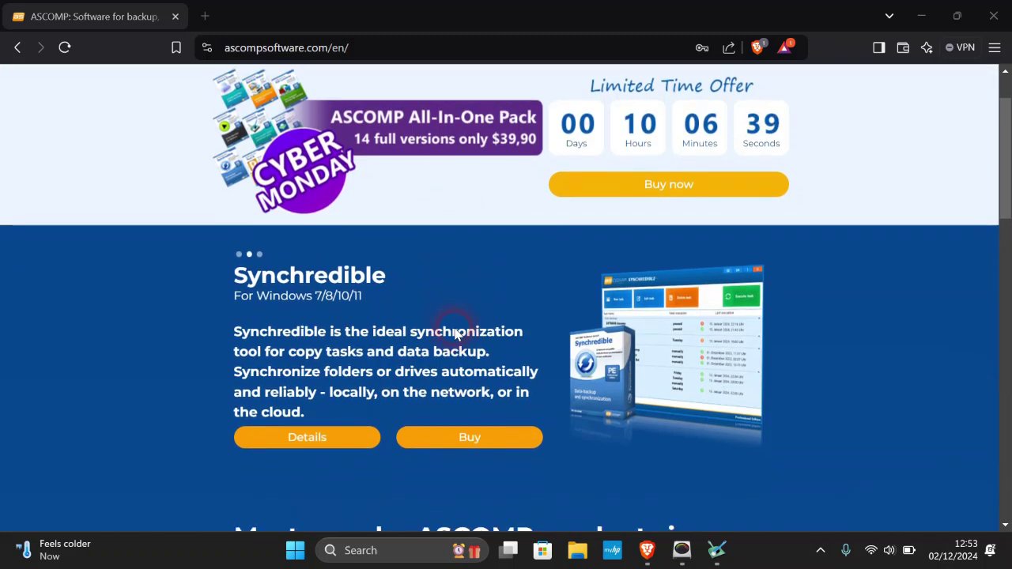
{"action": "scroll", "coordinate": [455, 335], "scroll_direction": "up", "scroll_amount": 2}
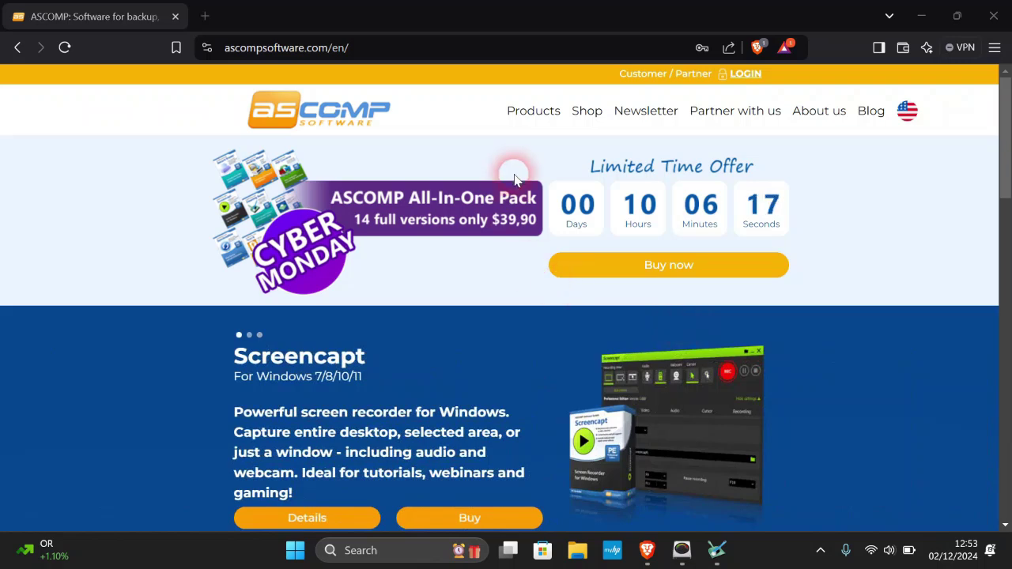
{"action": "left_click", "coordinate": [530, 115]}
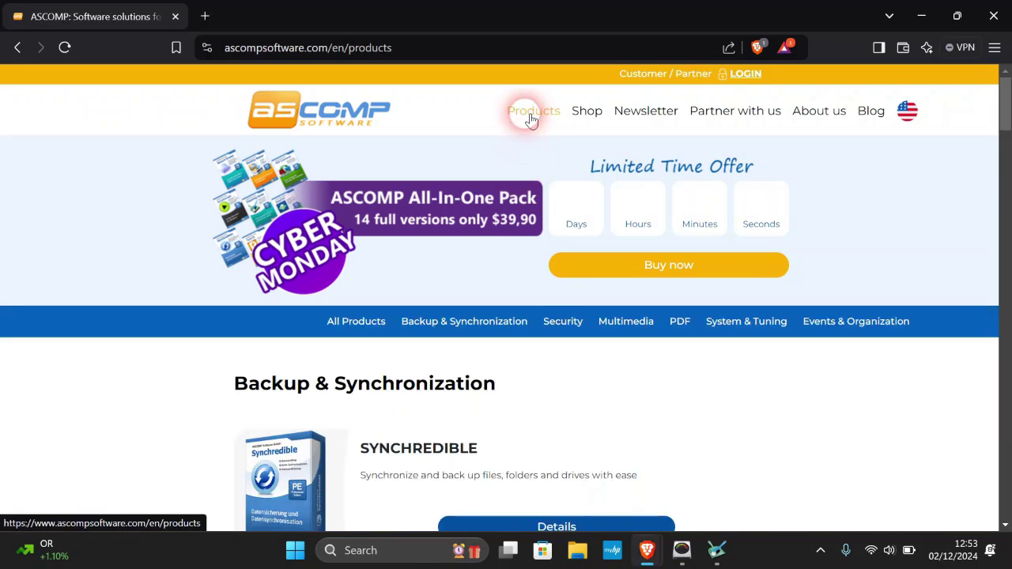
{"action": "left_click", "coordinate": [153, 384]}
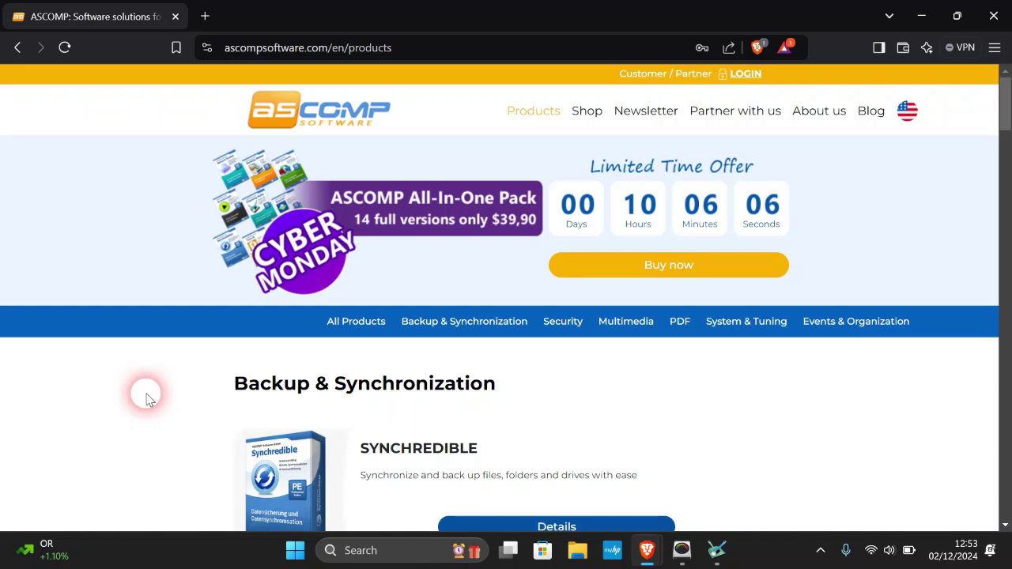
Scroll to Backup Maker under Backup & Synchronization and open its details page
{"action": "scroll", "coordinate": [146, 398], "scroll_direction": "down", "scroll_amount": 2}
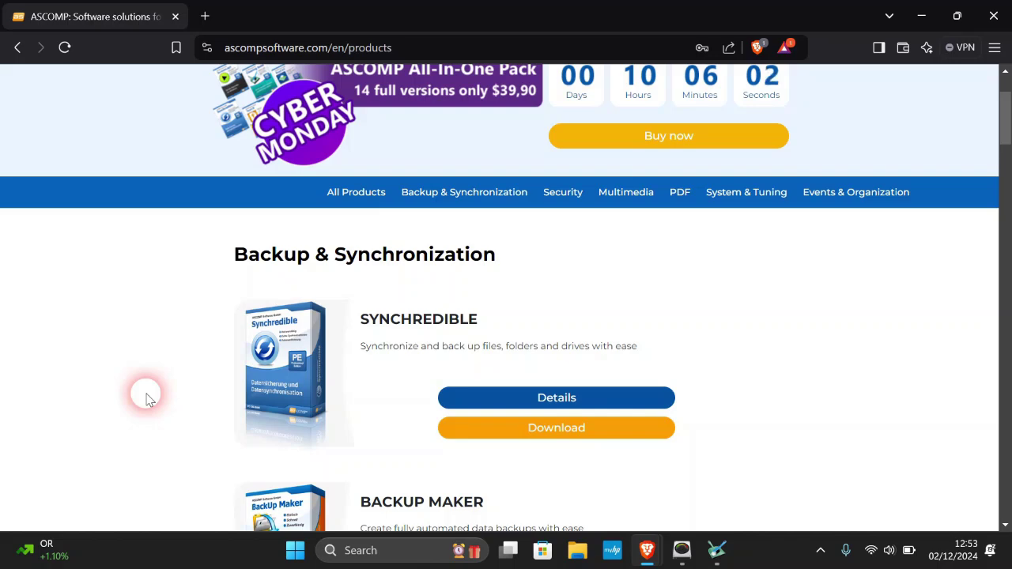
{"action": "scroll", "coordinate": [146, 398], "scroll_direction": "down", "scroll_amount": 1}
{"action": "scroll", "coordinate": [146, 398], "scroll_direction": "down", "scroll_amount": 2}
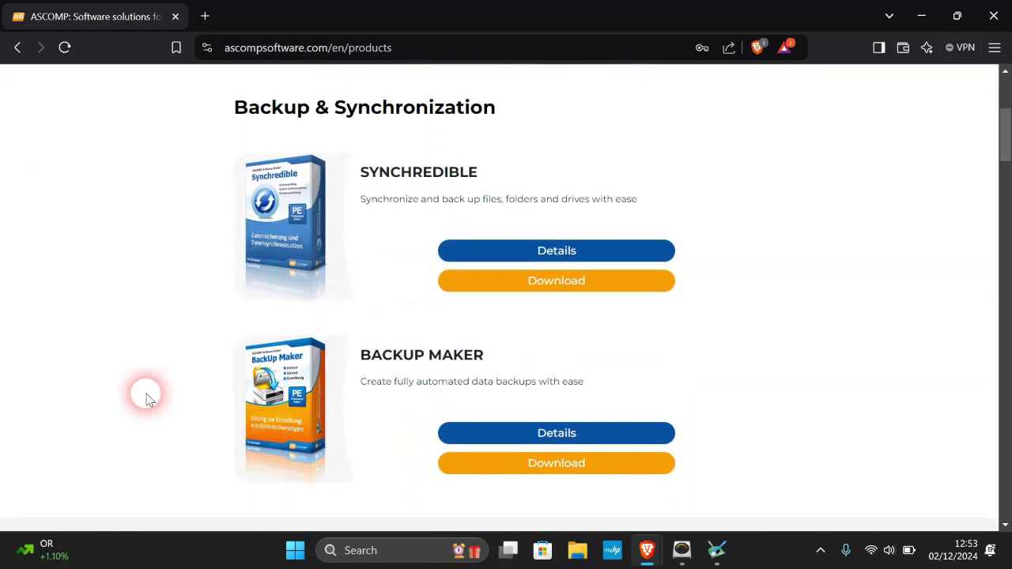
{"action": "scroll", "coordinate": [146, 398], "scroll_direction": "down", "scroll_amount": 1}
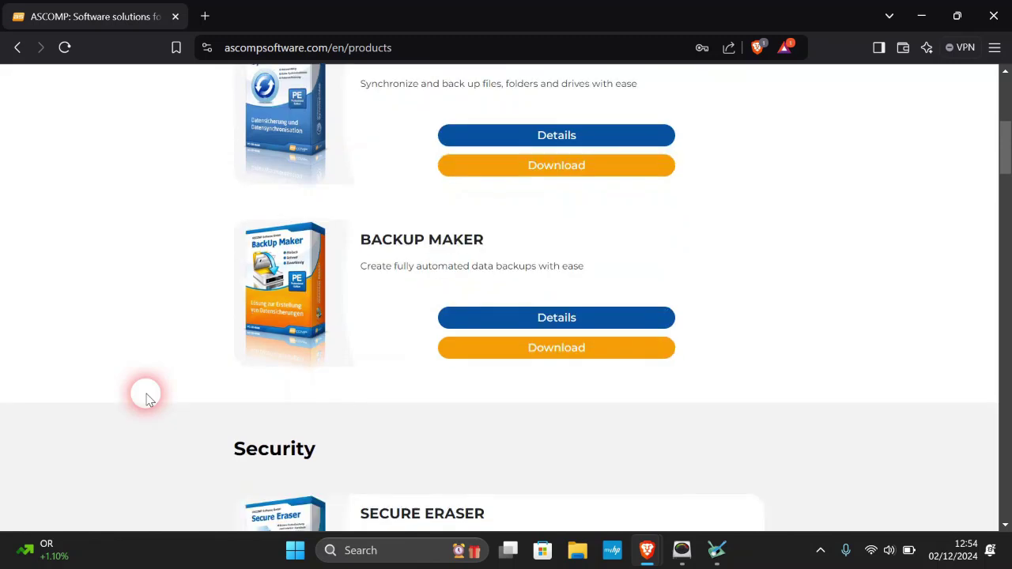
{"action": "left_click", "coordinate": [541, 317]}
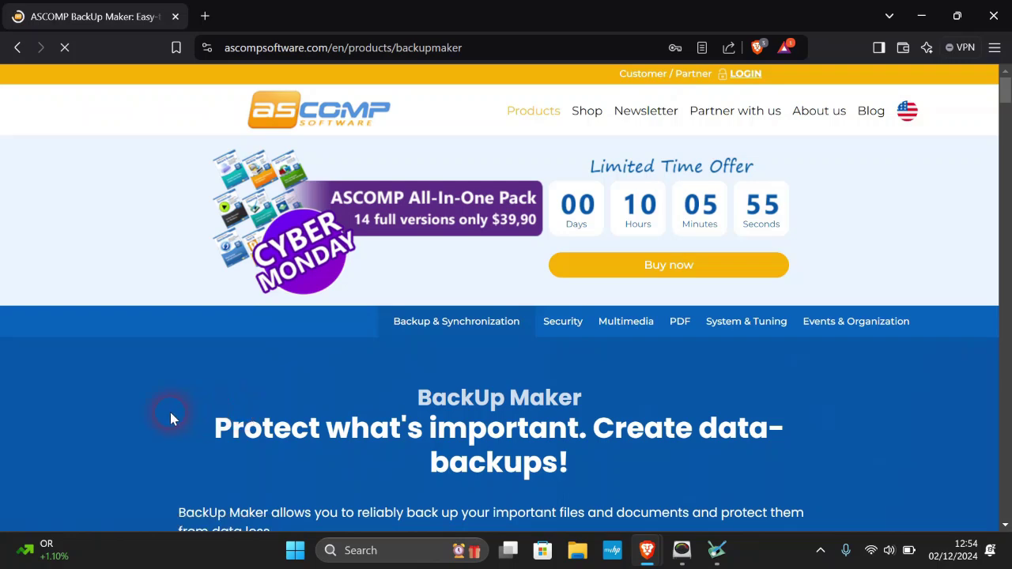
Scroll the Backup Maker page down to its video, then go back to the products list
{"action": "scroll", "coordinate": [168, 415], "scroll_direction": "down", "scroll_amount": 1}
{"action": "scroll", "coordinate": [169, 415], "scroll_direction": "down", "scroll_amount": 3}
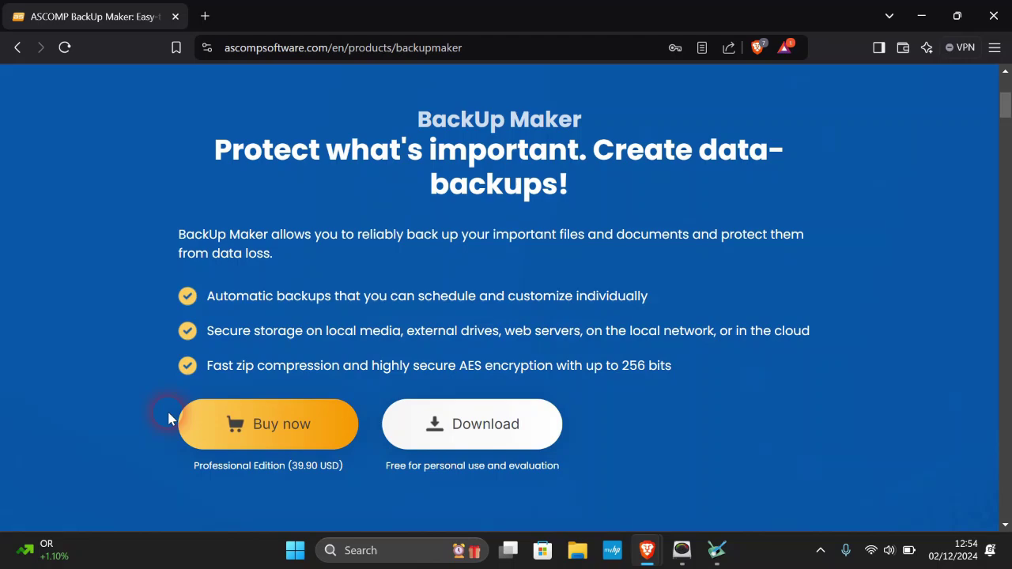
{"action": "scroll", "coordinate": [168, 417], "scroll_direction": "down", "scroll_amount": 2}
{"action": "scroll", "coordinate": [168, 417], "scroll_direction": "down", "scroll_amount": 3}
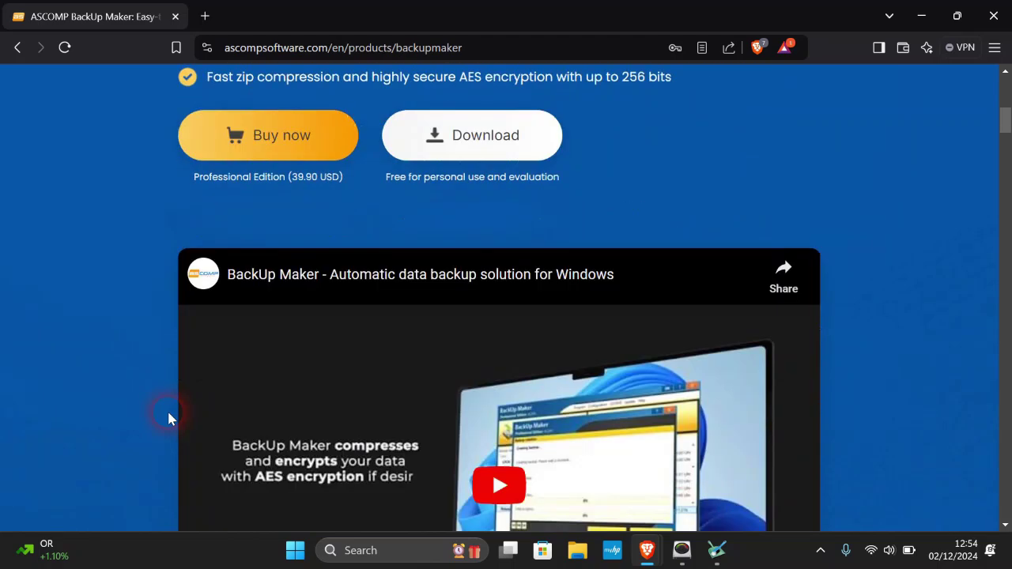
{"action": "key", "text": "alt+Left"}
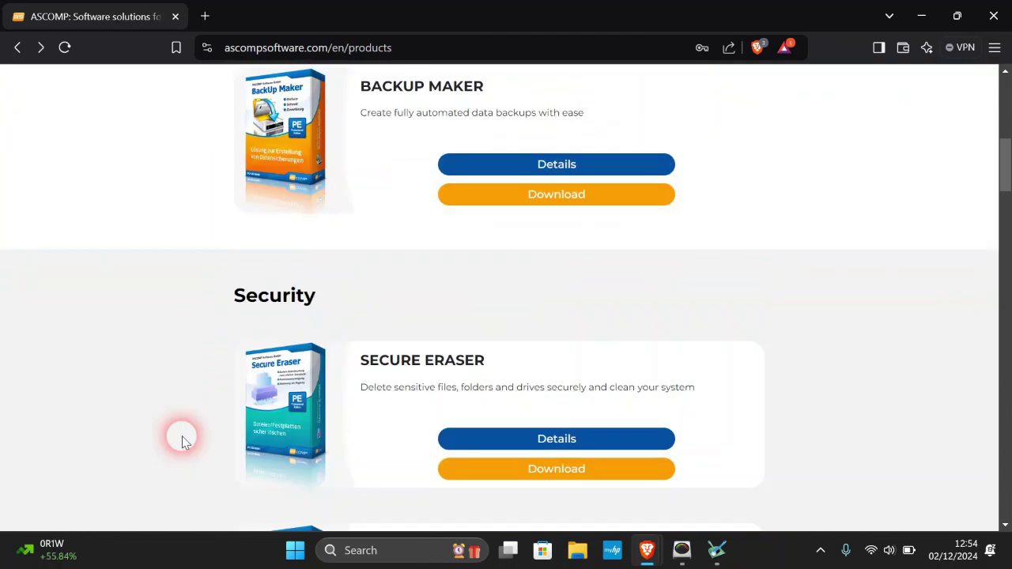
Scroll down the product catalog past the KeyCtrl and F-Rename entries
{"action": "scroll", "coordinate": [181, 439], "scroll_direction": "down", "scroll_amount": 1}
{"action": "scroll", "coordinate": [181, 439], "scroll_direction": "down", "scroll_amount": 1}
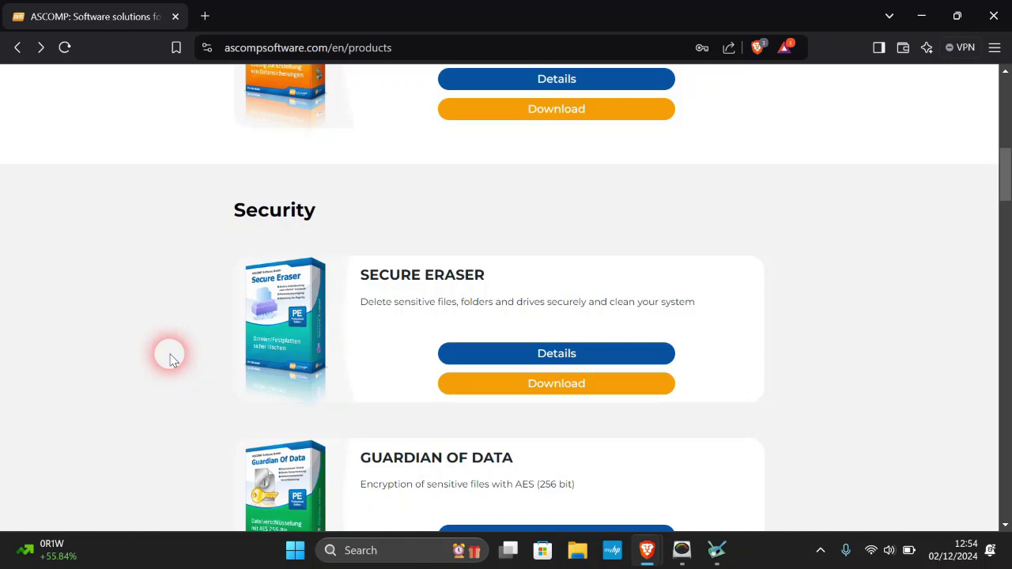
{"action": "scroll", "coordinate": [172, 358], "scroll_direction": "down", "scroll_amount": 1}
{"action": "scroll", "coordinate": [172, 358], "scroll_direction": "down", "scroll_amount": 2}
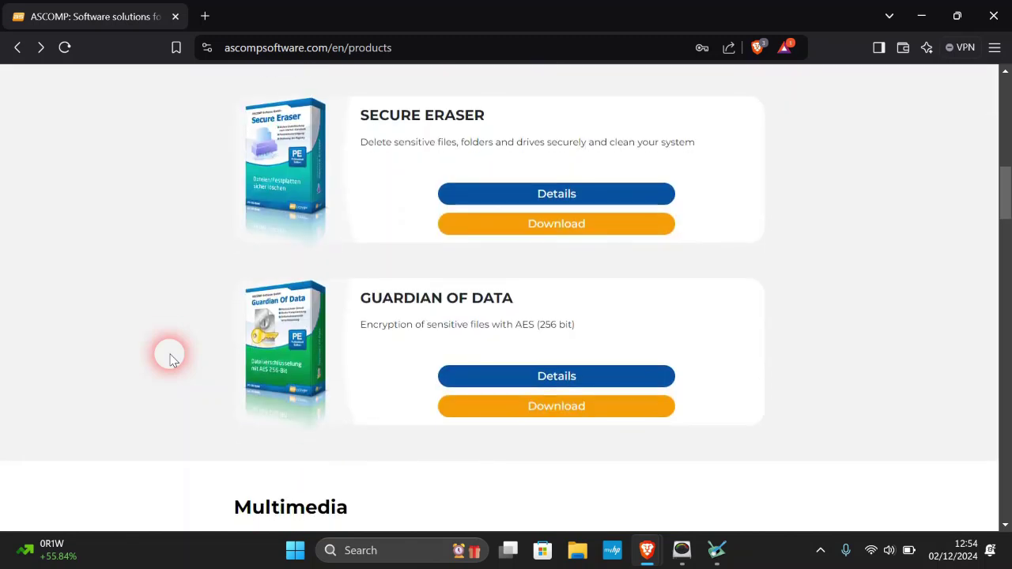
{"action": "scroll", "coordinate": [173, 358], "scroll_direction": "up", "scroll_amount": 3}
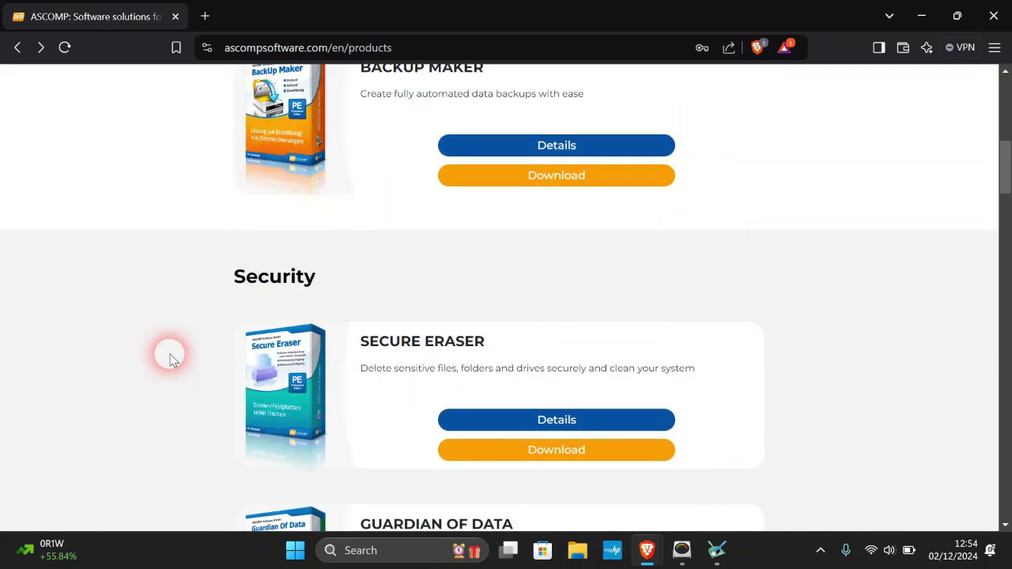
{"action": "scroll", "coordinate": [172, 359], "scroll_direction": "down", "scroll_amount": 1}
{"action": "scroll", "coordinate": [172, 358], "scroll_direction": "down", "scroll_amount": 2}
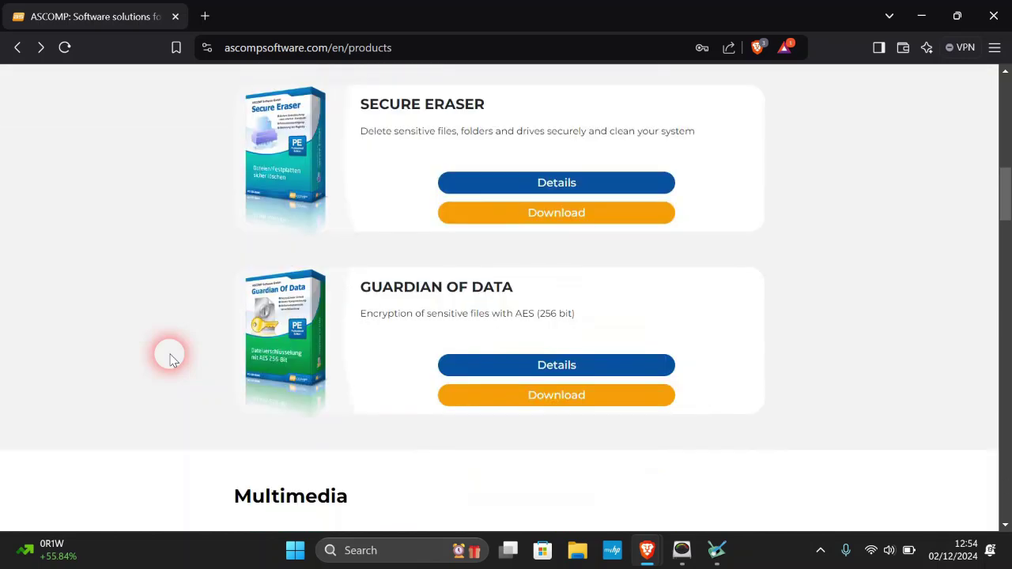
{"action": "scroll", "coordinate": [173, 358], "scroll_direction": "down", "scroll_amount": 2}
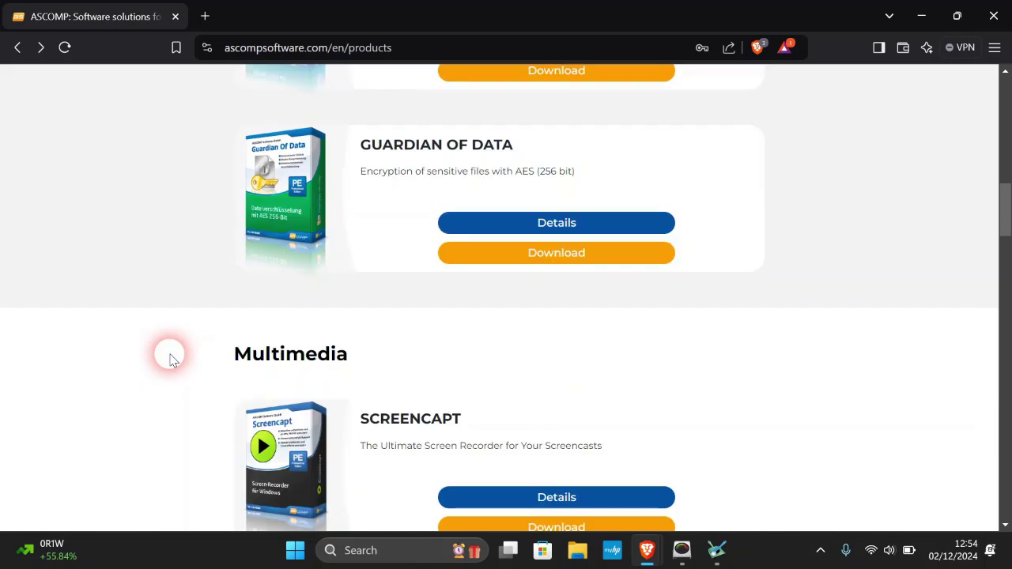
{"action": "scroll", "coordinate": [173, 358], "scroll_direction": "down", "scroll_amount": 1}
{"action": "scroll", "coordinate": [172, 358], "scroll_direction": "down", "scroll_amount": 1}
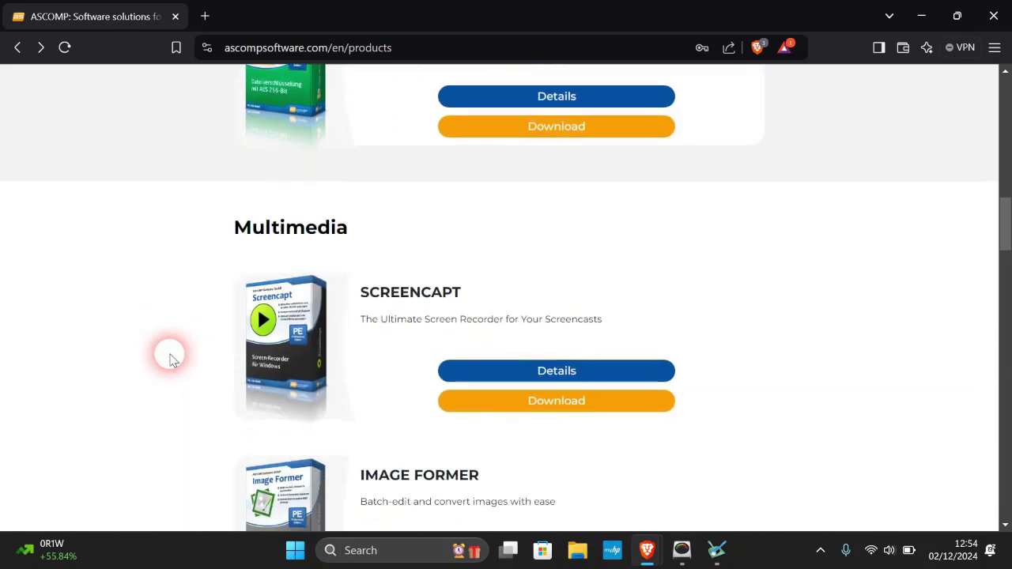
{"action": "scroll", "coordinate": [173, 358], "scroll_direction": "down", "scroll_amount": 1}
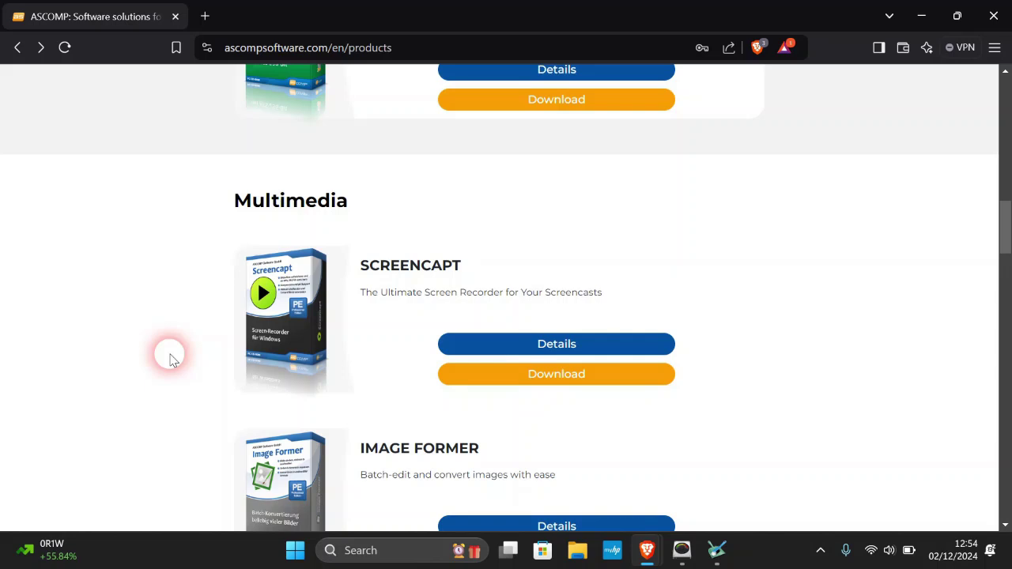
{"action": "scroll", "coordinate": [173, 358], "scroll_direction": "down", "scroll_amount": 1}
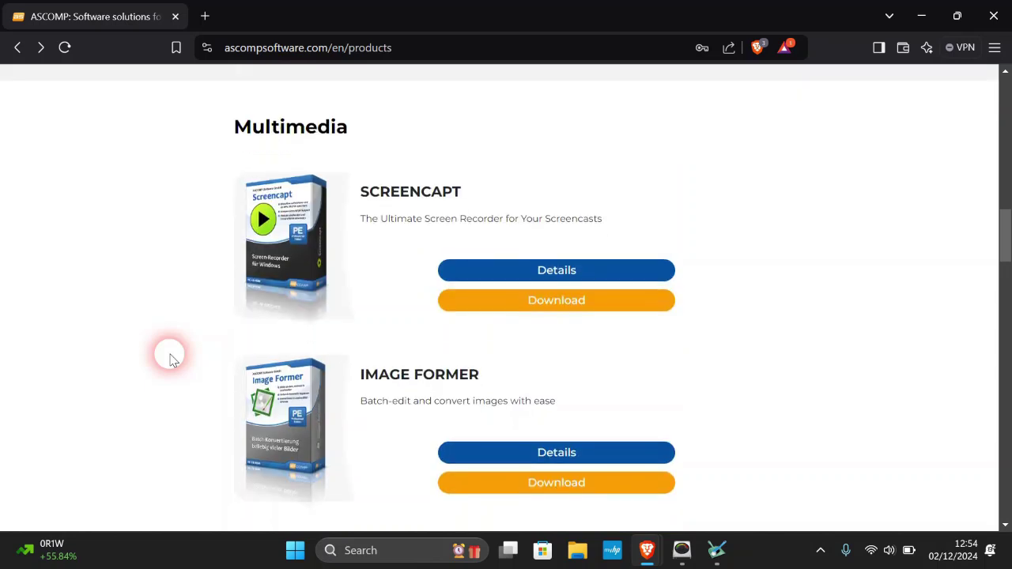
{"action": "scroll", "coordinate": [172, 358], "scroll_direction": "down", "scroll_amount": 1}
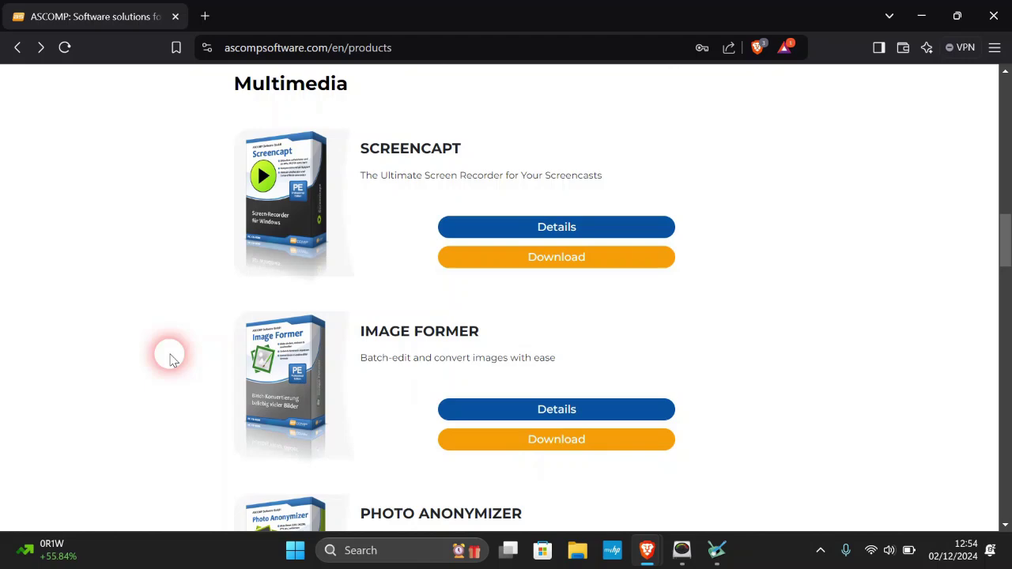
Bring the System & Tuning section into view and open Cleaning Suite's details page
{"action": "scroll", "coordinate": [172, 358], "scroll_direction": "down", "scroll_amount": 2}
{"action": "scroll", "coordinate": [172, 358], "scroll_direction": "down", "scroll_amount": 1}
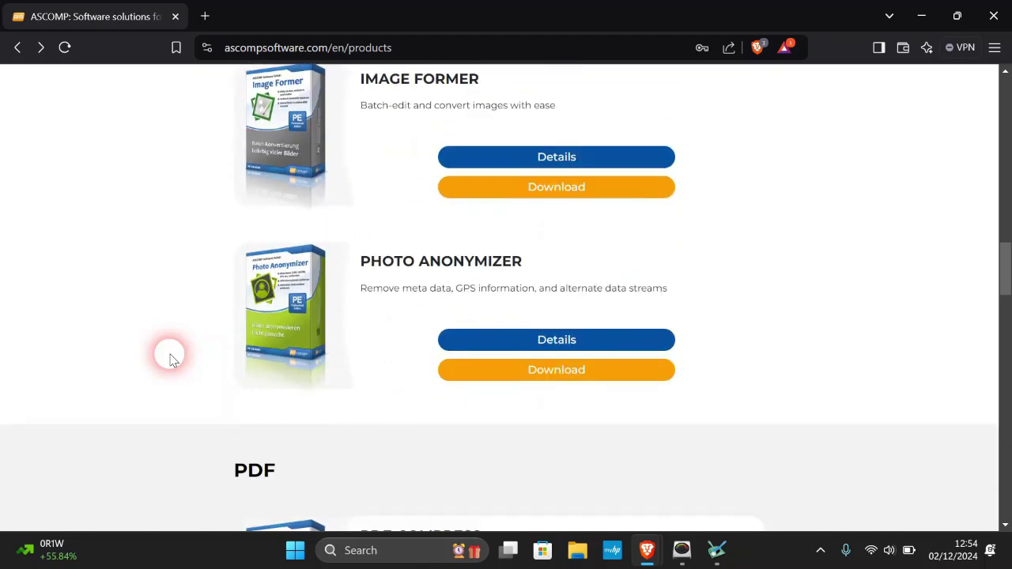
{"action": "scroll", "coordinate": [173, 358], "scroll_direction": "down", "scroll_amount": 2}
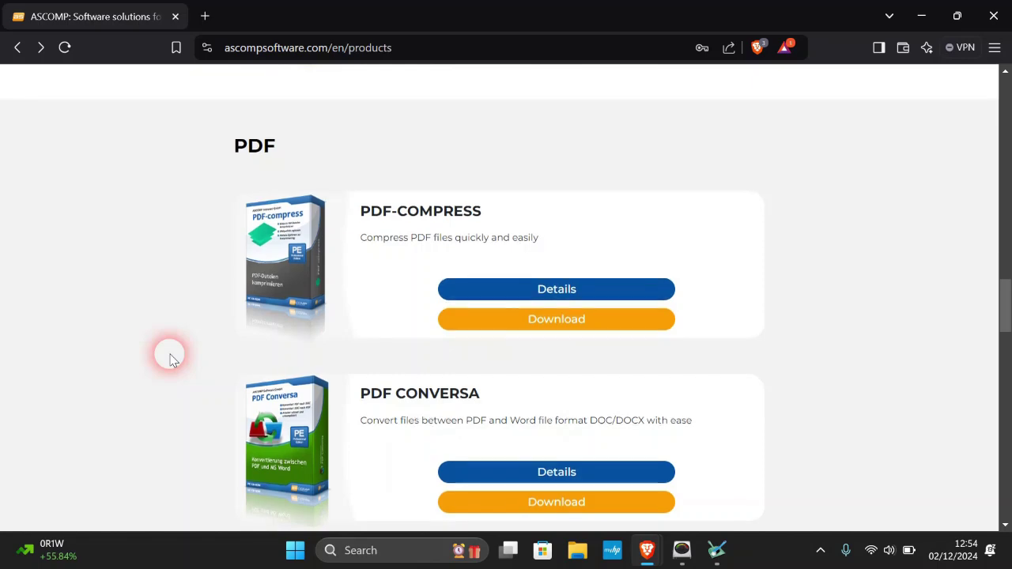
{"action": "scroll", "coordinate": [172, 358], "scroll_direction": "down", "scroll_amount": 1}
{"action": "scroll", "coordinate": [173, 358], "scroll_direction": "down", "scroll_amount": 2}
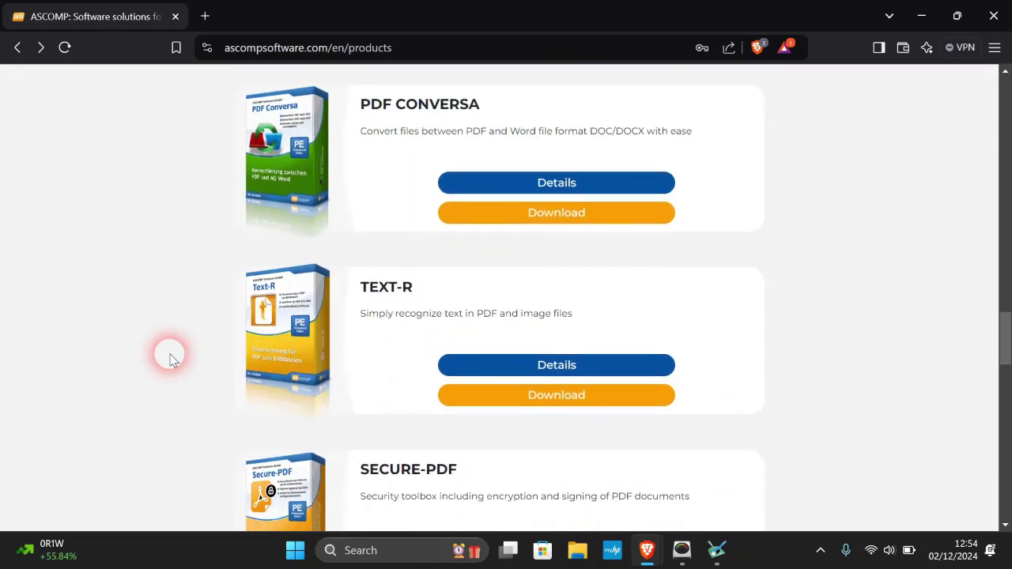
{"action": "scroll", "coordinate": [172, 359], "scroll_direction": "down", "scroll_amount": 2}
{"action": "scroll", "coordinate": [172, 358], "scroll_direction": "down", "scroll_amount": 2}
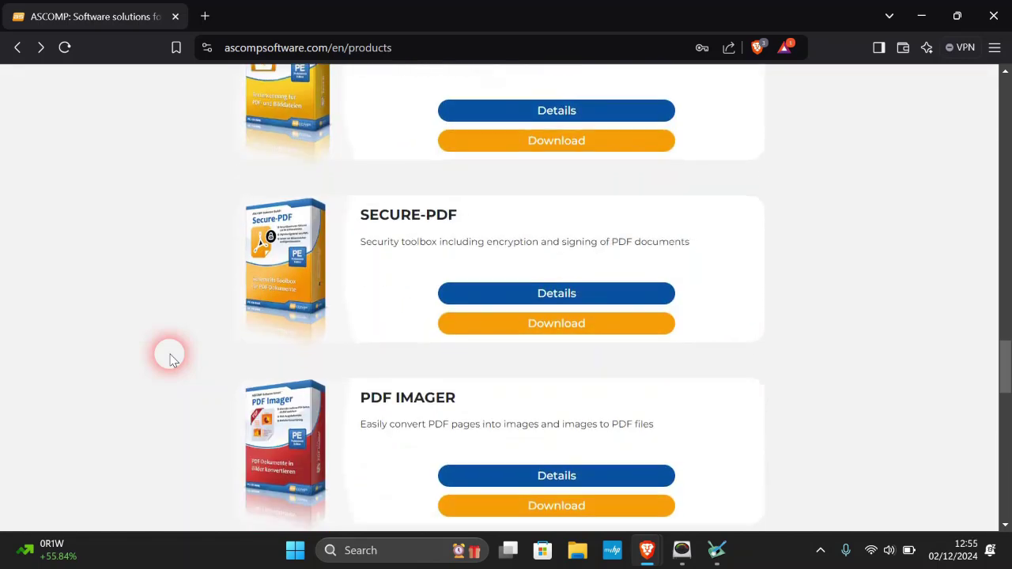
{"action": "scroll", "coordinate": [173, 358], "scroll_direction": "down", "scroll_amount": 2}
{"action": "scroll", "coordinate": [172, 358], "scroll_direction": "down", "scroll_amount": 1}
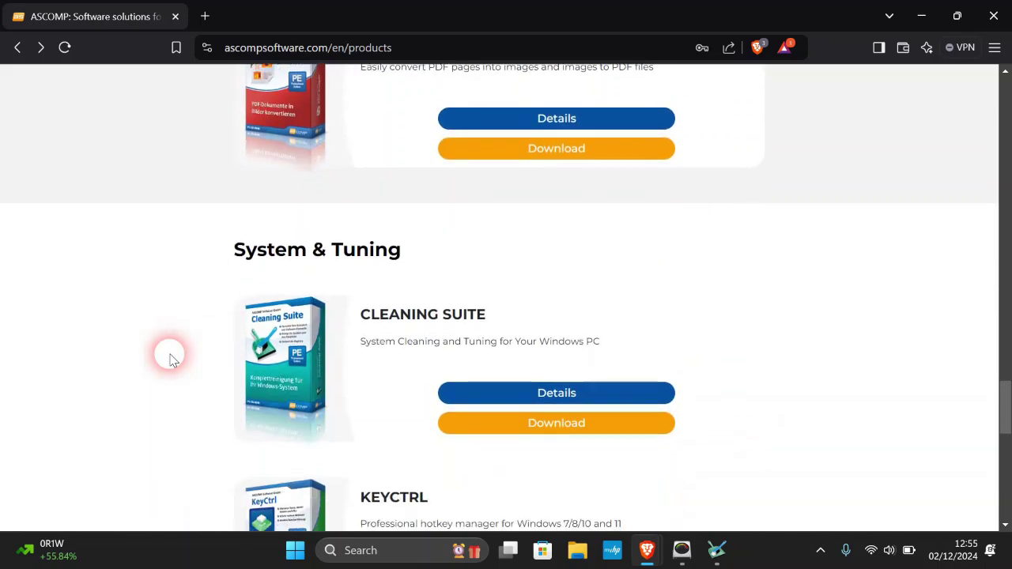
{"action": "scroll", "coordinate": [172, 358], "scroll_direction": "down", "scroll_amount": 1}
{"action": "scroll", "coordinate": [173, 358], "scroll_direction": "down", "scroll_amount": 1}
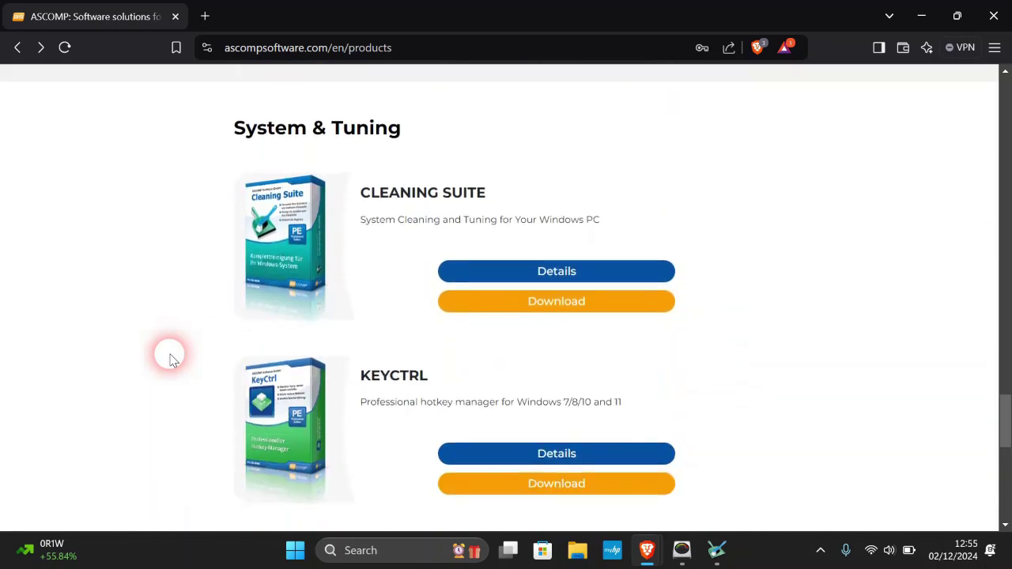
{"action": "scroll", "coordinate": [172, 358], "scroll_direction": "down", "scroll_amount": 2}
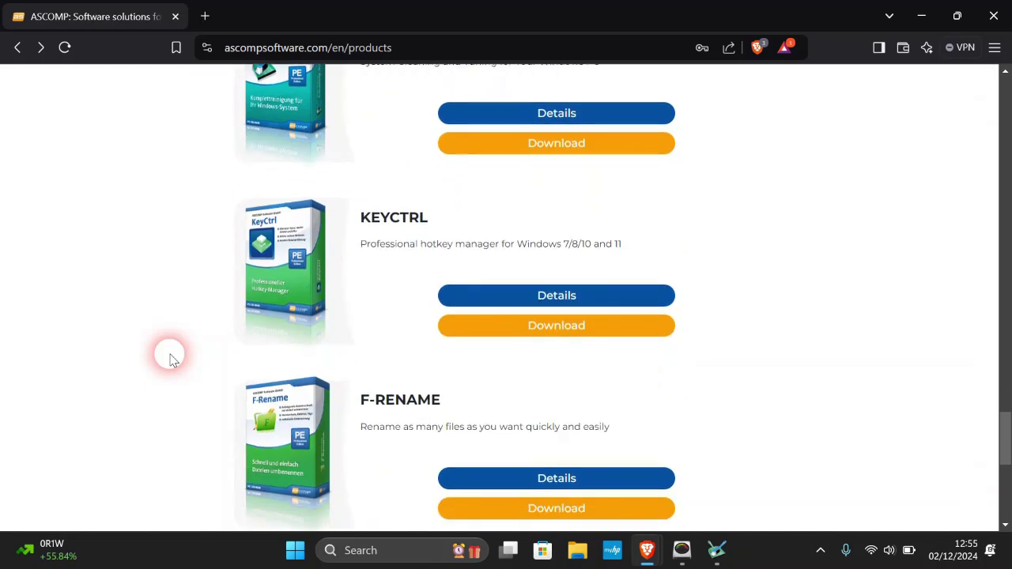
{"action": "scroll", "coordinate": [172, 359], "scroll_direction": "up", "scroll_amount": 3}
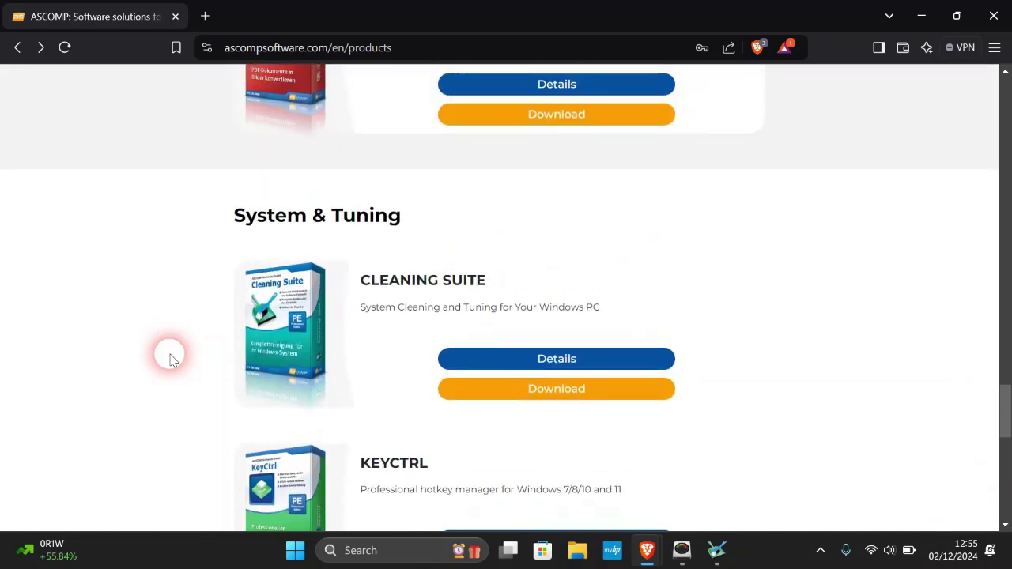
{"action": "left_click", "coordinate": [479, 365]}
Read the Cleaning Suite page down to Clear Browser History and Cache, then minimize Brave
{"action": "scroll", "coordinate": [340, 364], "scroll_direction": "down", "scroll_amount": 4}
{"action": "scroll", "coordinate": [331, 368], "scroll_direction": "down", "scroll_amount": 2}
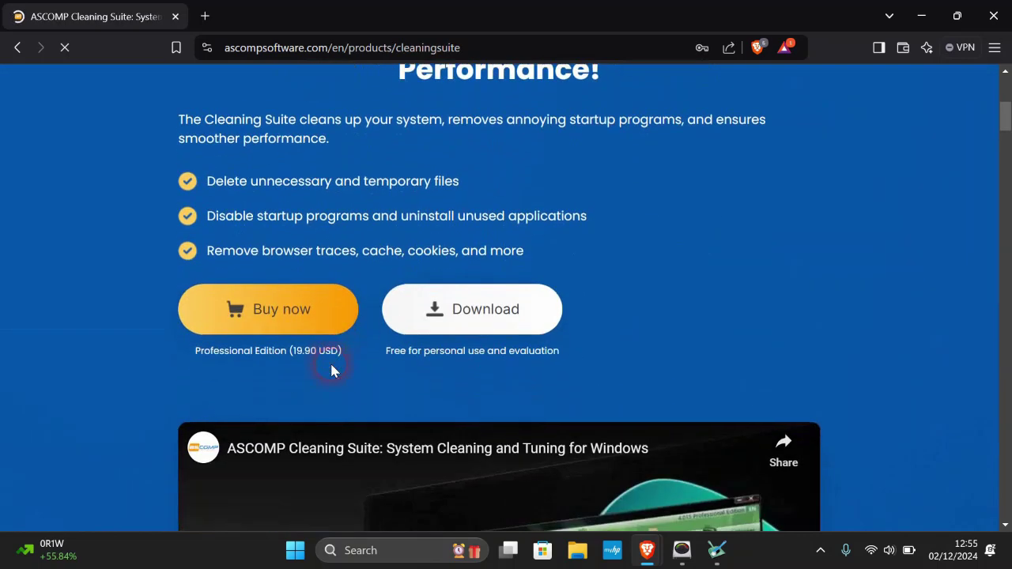
{"action": "scroll", "coordinate": [332, 369], "scroll_direction": "down", "scroll_amount": 1}
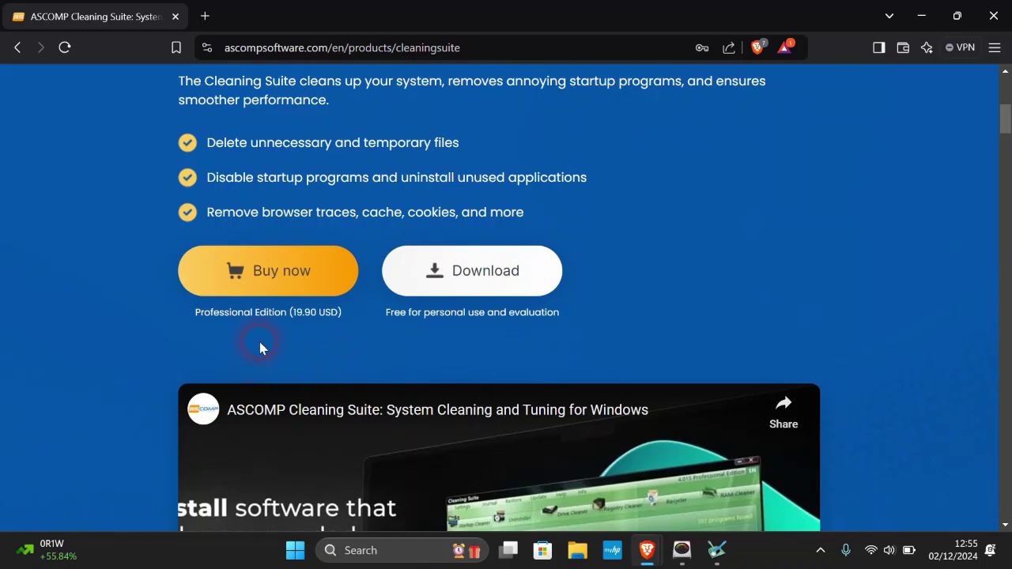
{"action": "scroll", "coordinate": [260, 348], "scroll_direction": "up", "scroll_amount": 3}
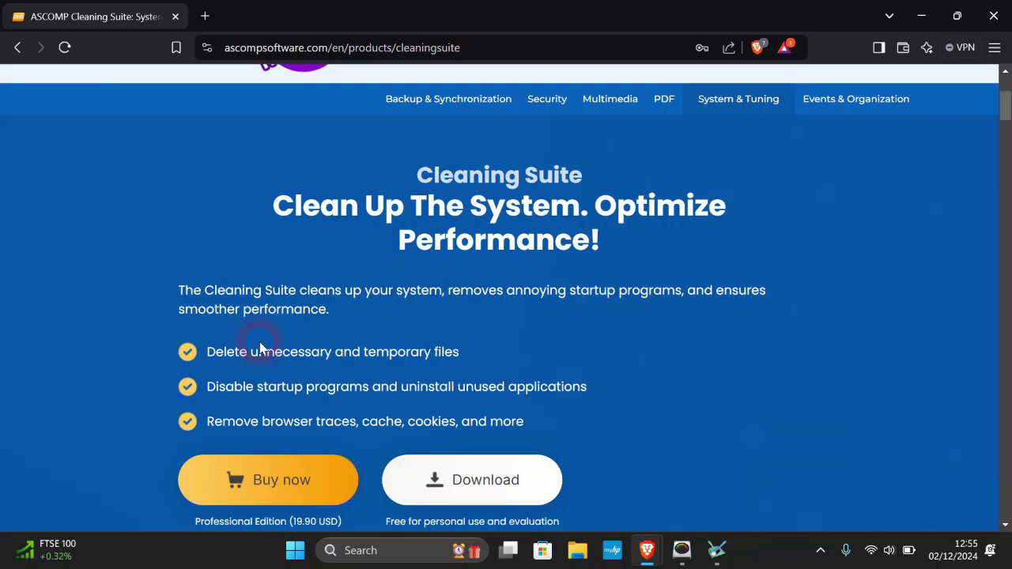
{"action": "scroll", "coordinate": [260, 348], "scroll_direction": "down", "scroll_amount": 2}
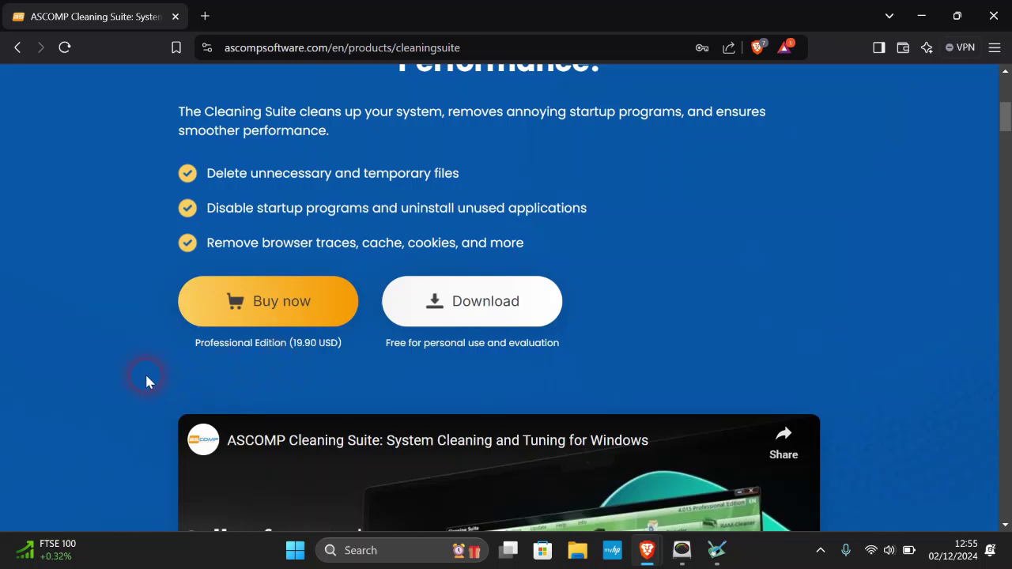
{"action": "scroll", "coordinate": [146, 380], "scroll_direction": "down", "scroll_amount": 3}
{"action": "scroll", "coordinate": [146, 381], "scroll_direction": "down", "scroll_amount": 2}
{"action": "scroll", "coordinate": [146, 381], "scroll_direction": "down", "scroll_amount": 2}
{"action": "scroll", "coordinate": [146, 380], "scroll_direction": "down", "scroll_amount": 2}
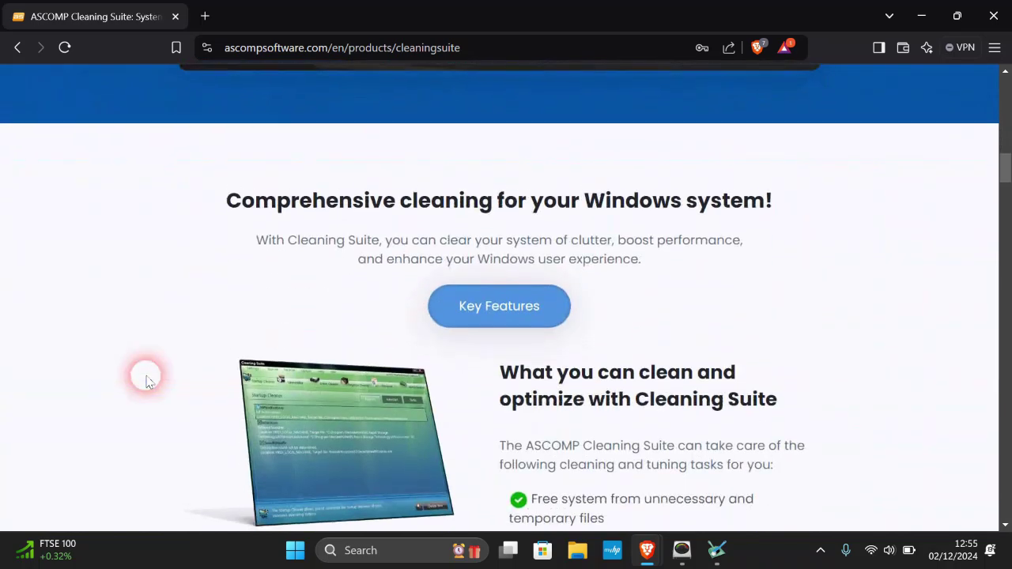
{"action": "scroll", "coordinate": [146, 380], "scroll_direction": "down", "scroll_amount": 2}
{"action": "scroll", "coordinate": [147, 381], "scroll_direction": "down", "scroll_amount": 2}
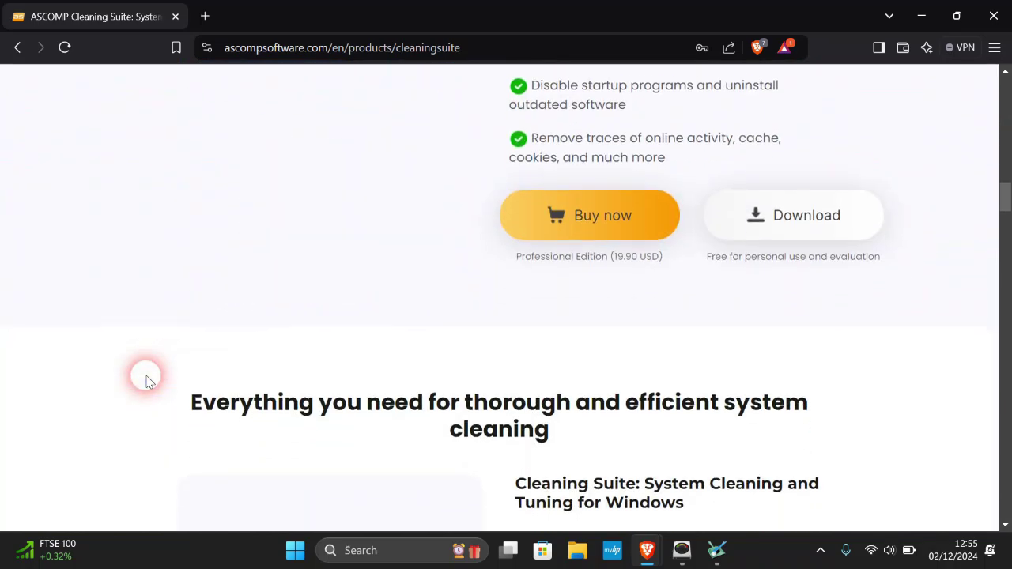
{"action": "scroll", "coordinate": [147, 380], "scroll_direction": "down", "scroll_amount": 2}
{"action": "scroll", "coordinate": [146, 380], "scroll_direction": "down", "scroll_amount": 2}
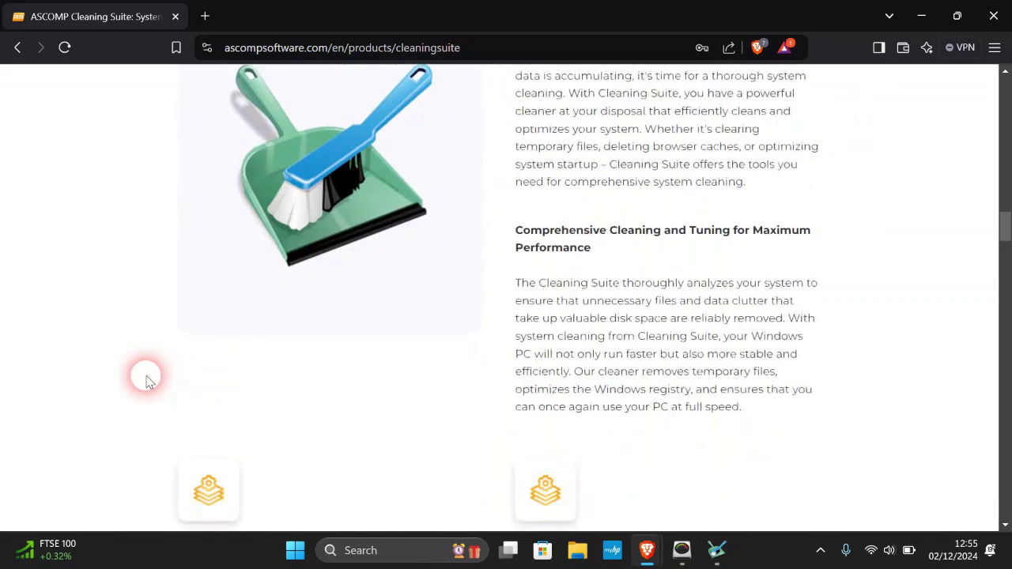
{"action": "scroll", "coordinate": [146, 380], "scroll_direction": "down", "scroll_amount": 2}
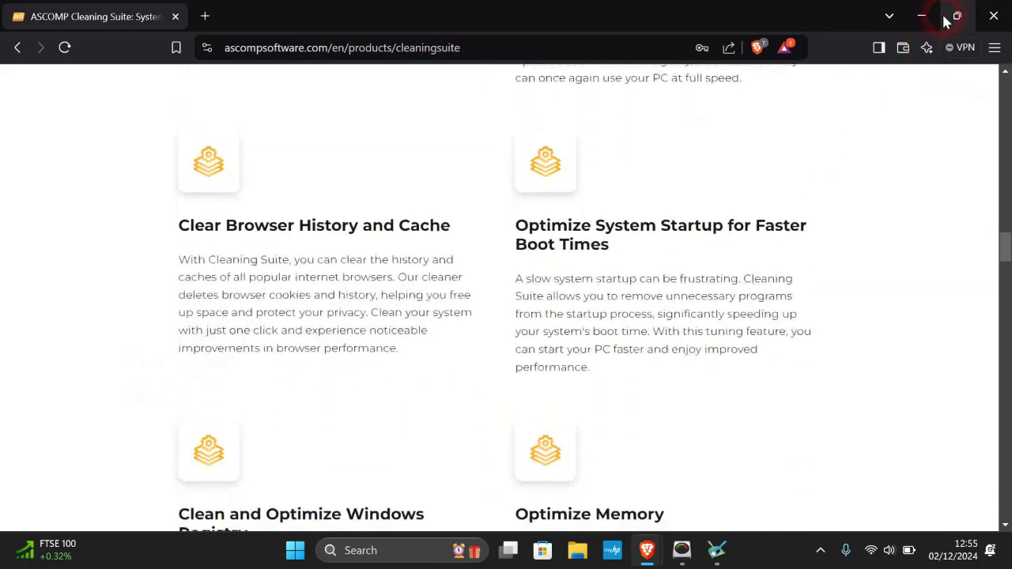
{"action": "left_click", "coordinate": [921, 13]}
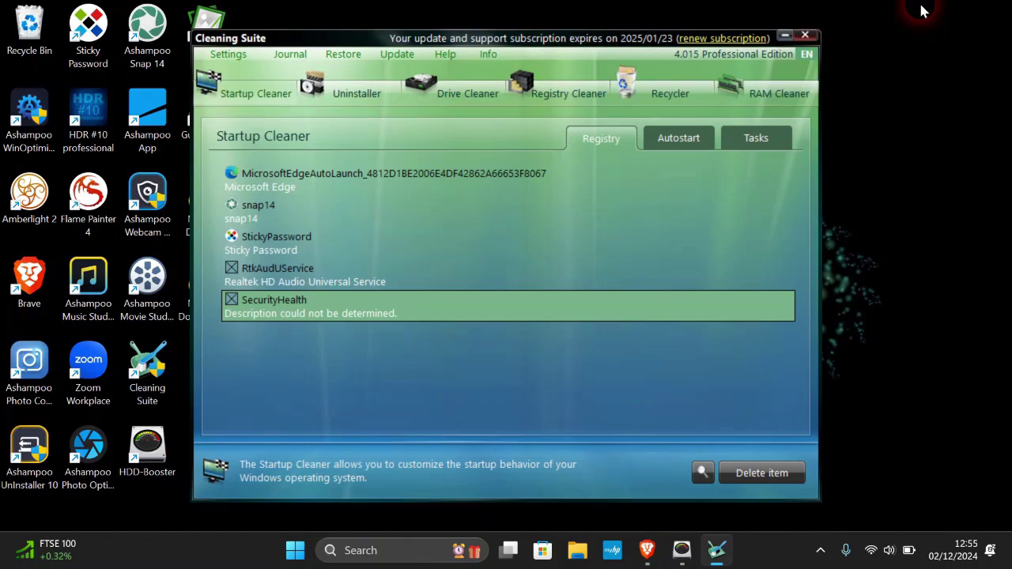
Select the SecurityHealth startup entry, then browse the list of 41 installed programs
{"action": "left_click", "coordinate": [568, 307]}
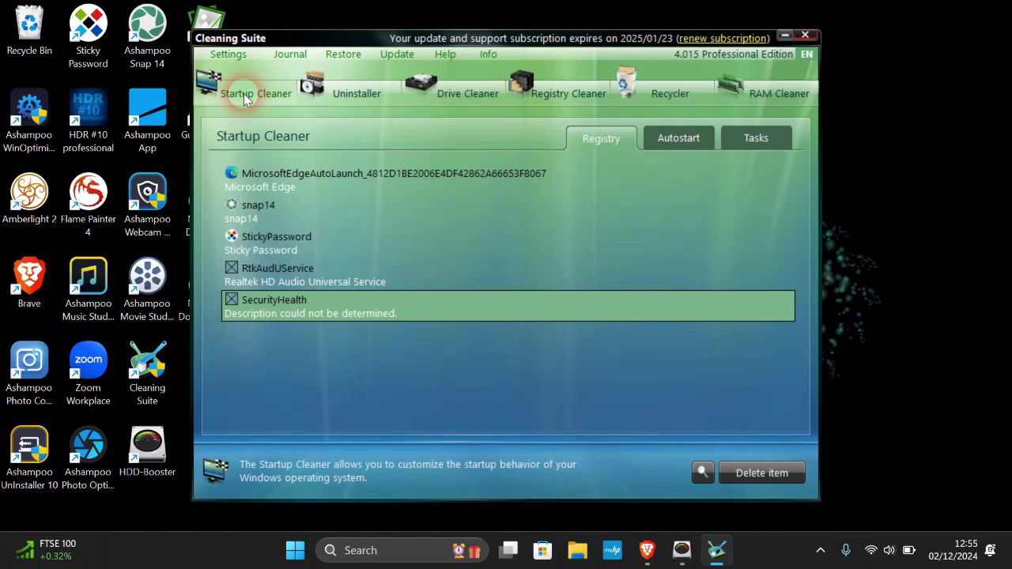
{"action": "left_click", "coordinate": [360, 94]}
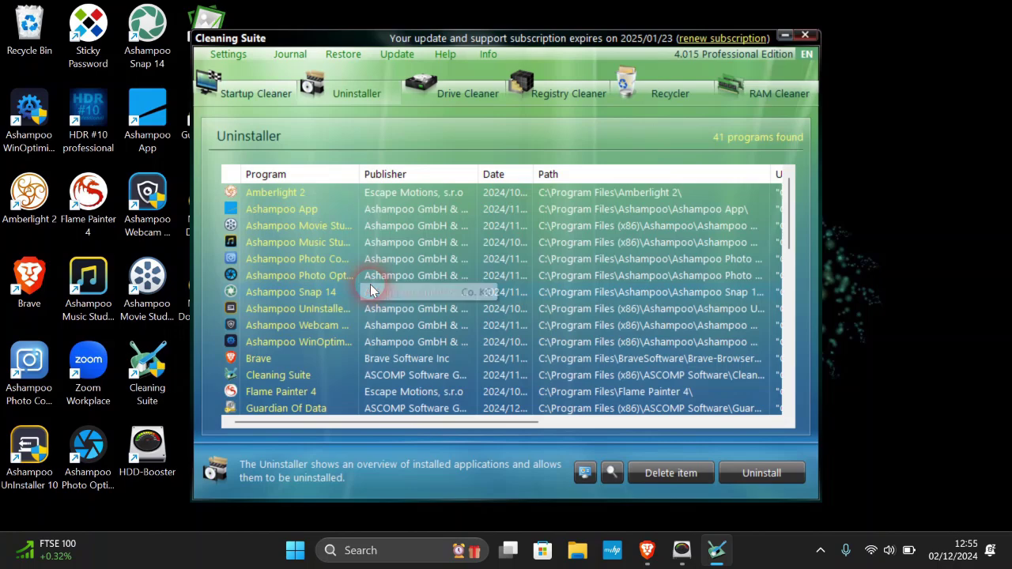
{"action": "scroll", "coordinate": [372, 291], "scroll_direction": "down", "scroll_amount": 2}
{"action": "scroll", "coordinate": [371, 291], "scroll_direction": "down", "scroll_amount": 1}
{"action": "scroll", "coordinate": [371, 291], "scroll_direction": "down", "scroll_amount": 4}
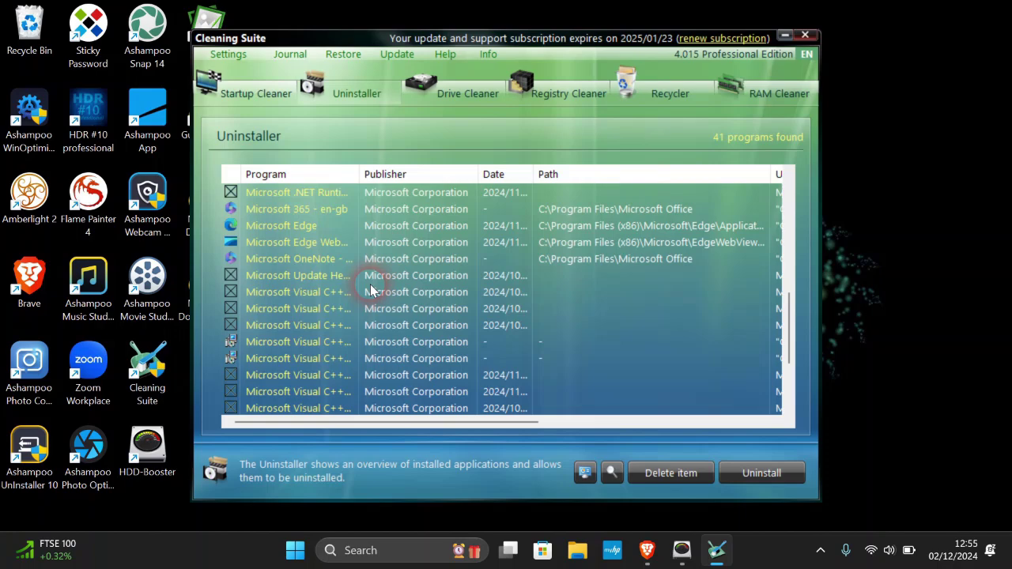
{"action": "scroll", "coordinate": [371, 291], "scroll_direction": "up", "scroll_amount": 2}
{"action": "scroll", "coordinate": [372, 291], "scroll_direction": "up", "scroll_amount": 2}
{"action": "scroll", "coordinate": [372, 291], "scroll_direction": "up", "scroll_amount": 4}
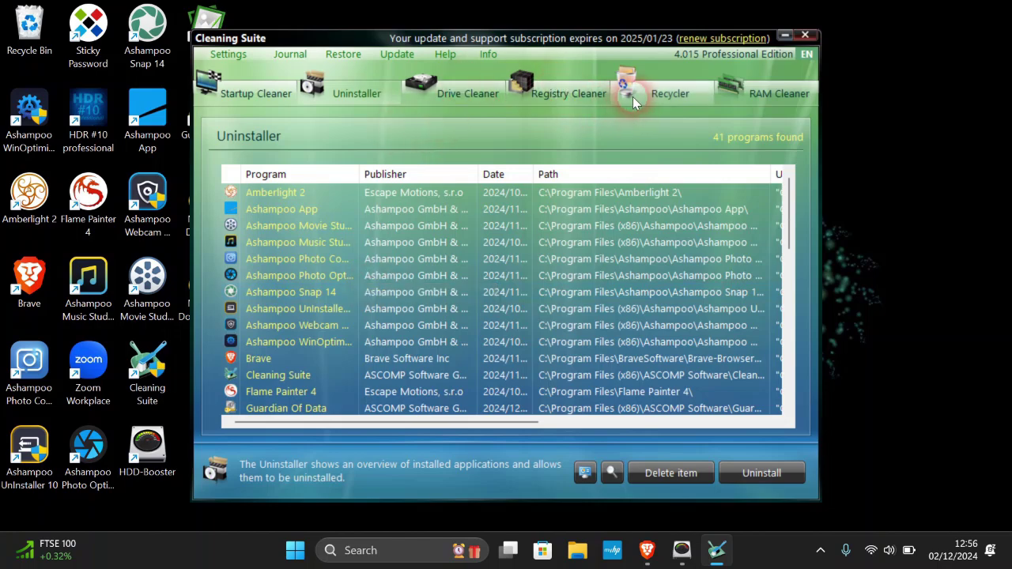
{"action": "left_click", "coordinate": [471, 93]}
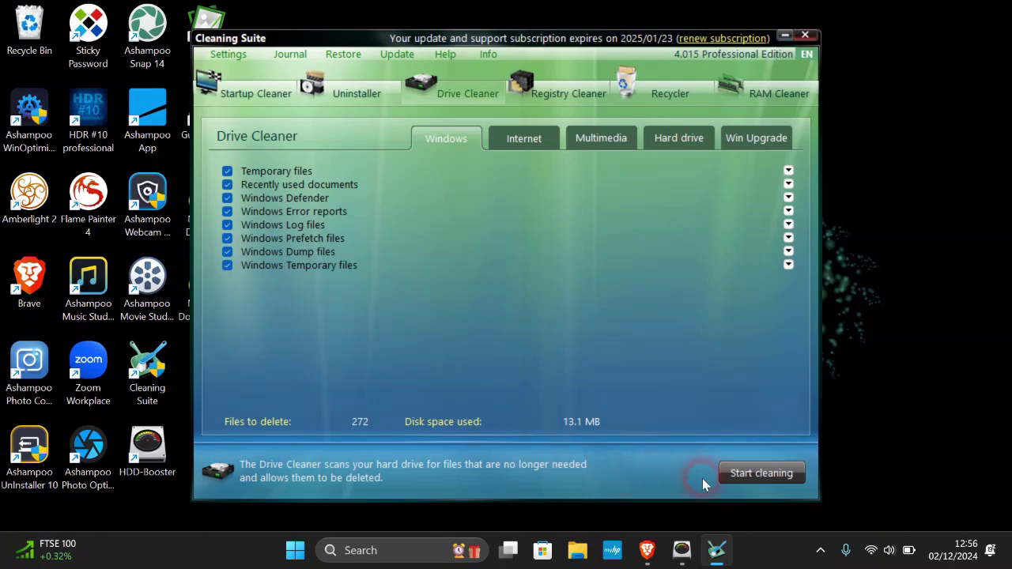
Clean the drive, deleting 241 of the 272 unneeded Windows files found
{"action": "left_click", "coordinate": [742, 475]}
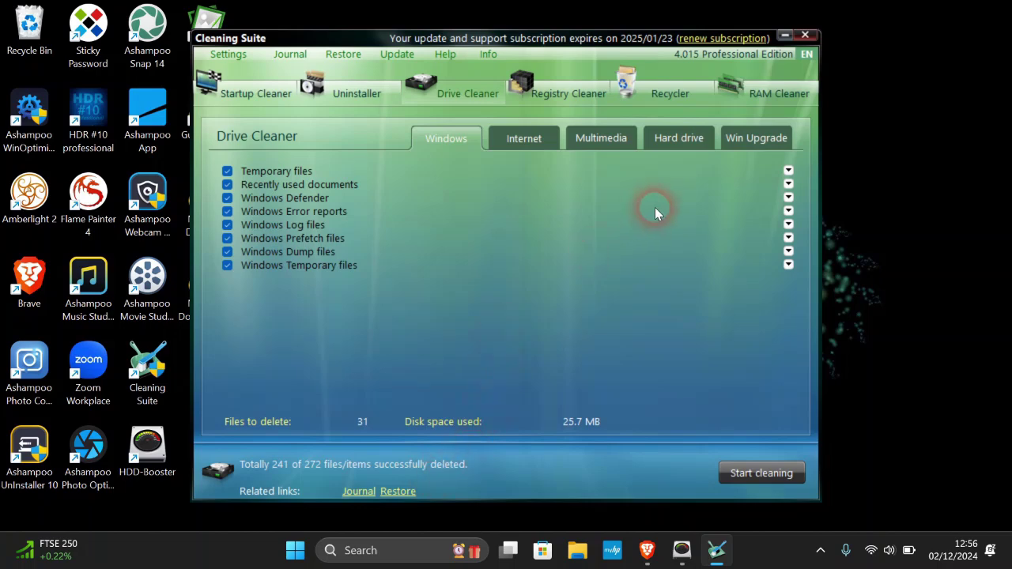
{"action": "left_click", "coordinate": [675, 98]}
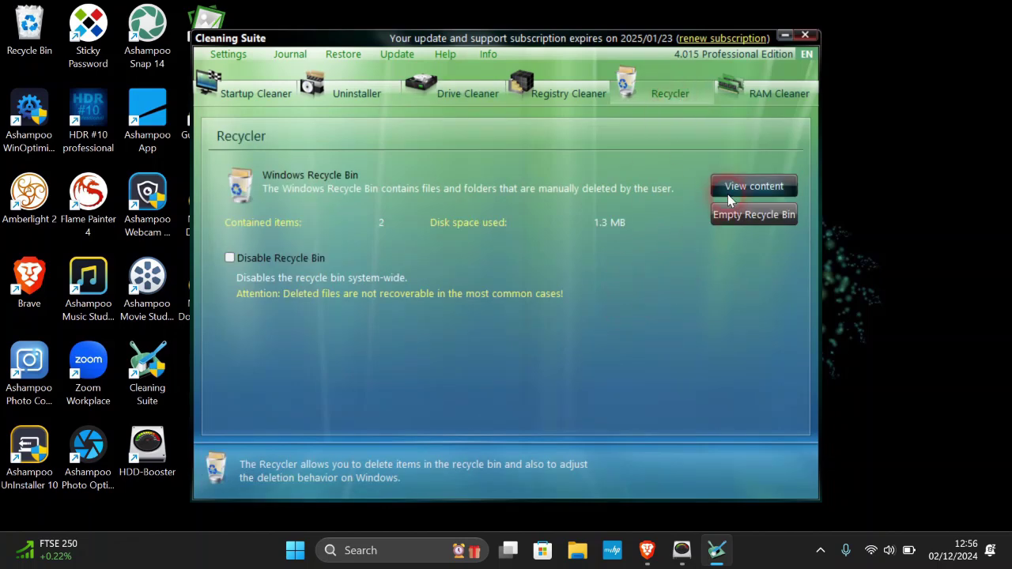
Empty the Recycle Bin, deleting both of its items
{"action": "left_click", "coordinate": [736, 218]}
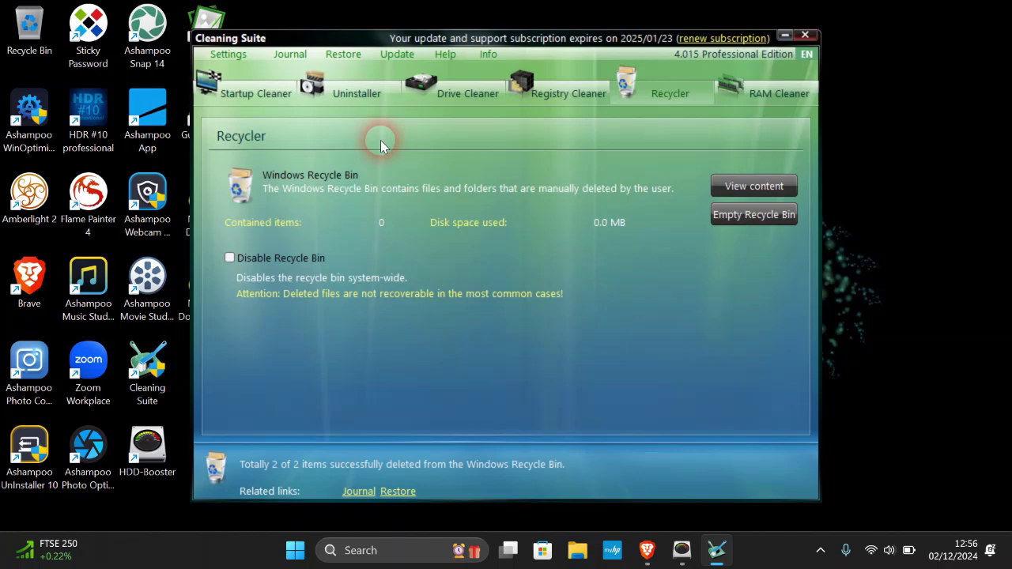
Check the RAM Cleaner's freed-memory report, then minimize Cleaning Suite to show the desktop
{"action": "left_click", "coordinate": [764, 89]}
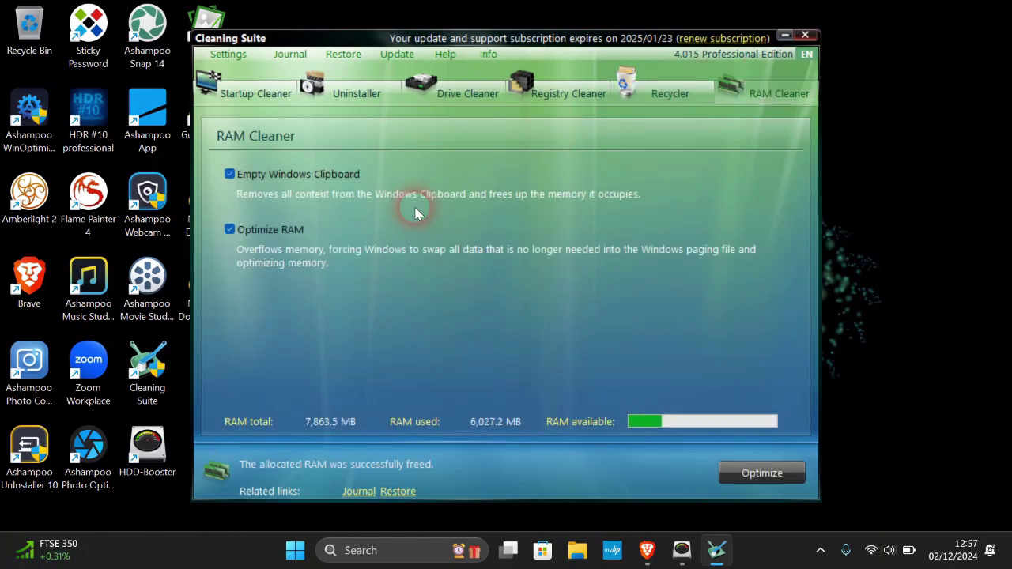
{"action": "left_click", "coordinate": [784, 35]}
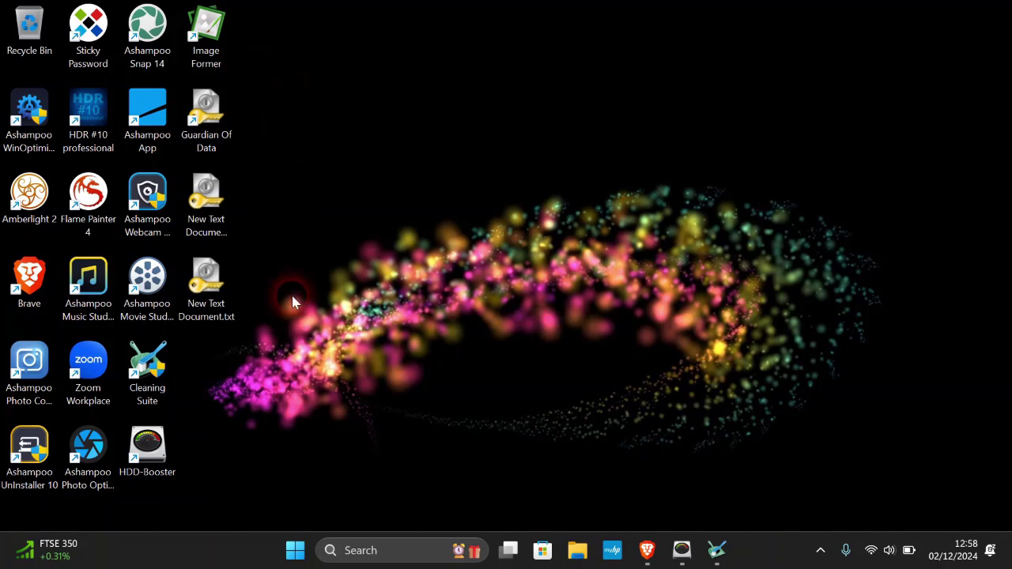
{"action": "left_click", "coordinate": [155, 447]}
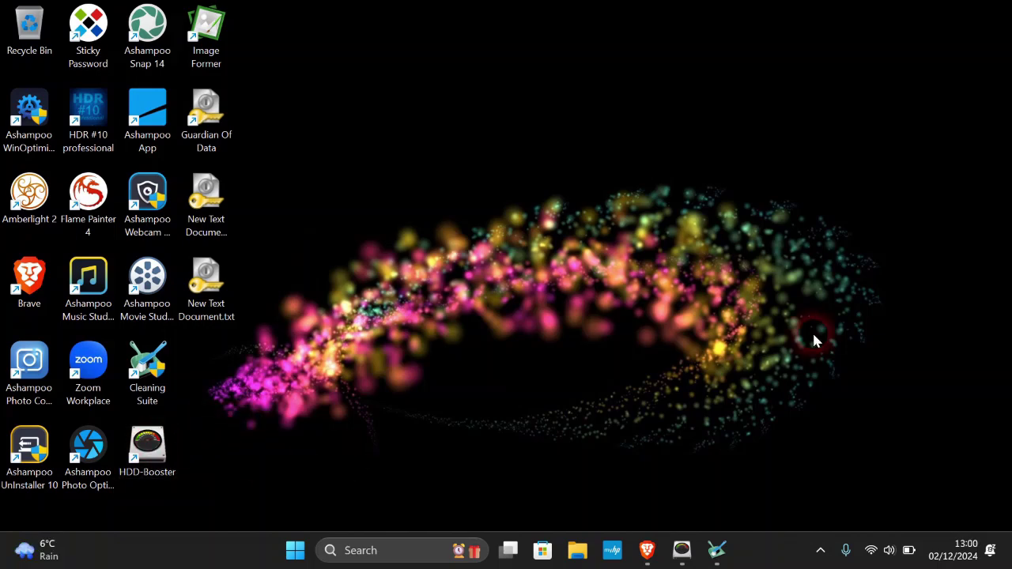
{"action": "left_click", "coordinate": [716, 550]}
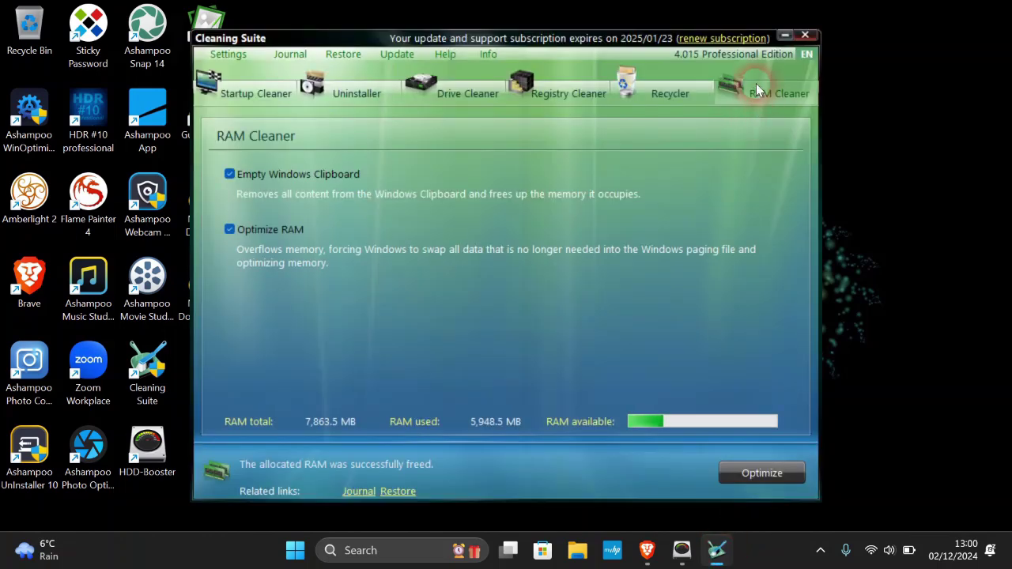
{"action": "left_click", "coordinate": [786, 35]}
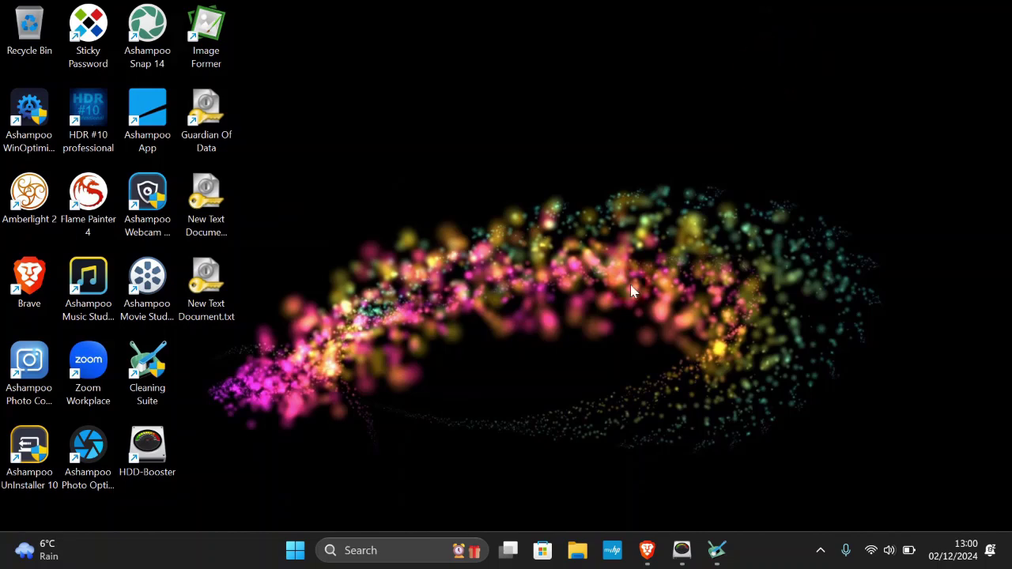